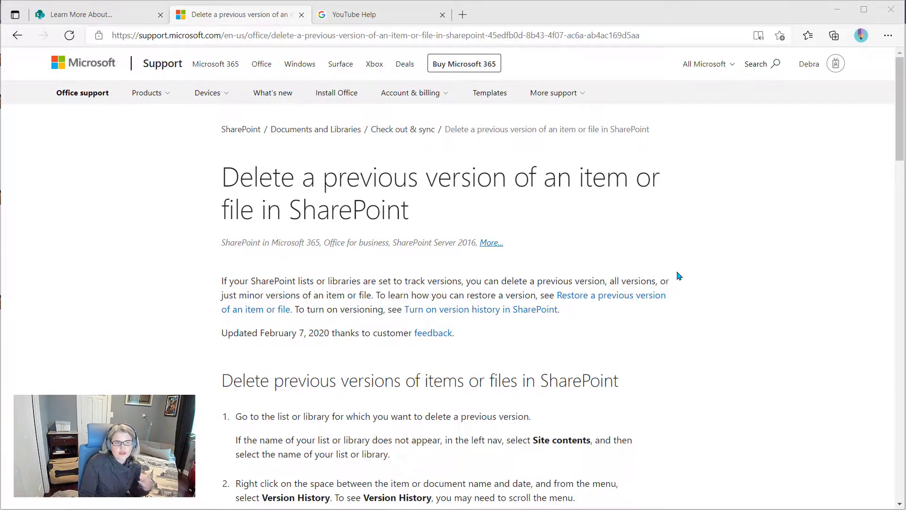
Step: In the FAQ accordion, preview 'Delete all previous versions…', then expand 'Delete minor versions of files…'
{"action": "scroll", "coordinate": [684, 328], "scroll_direction": "down", "scroll_amount": 4}
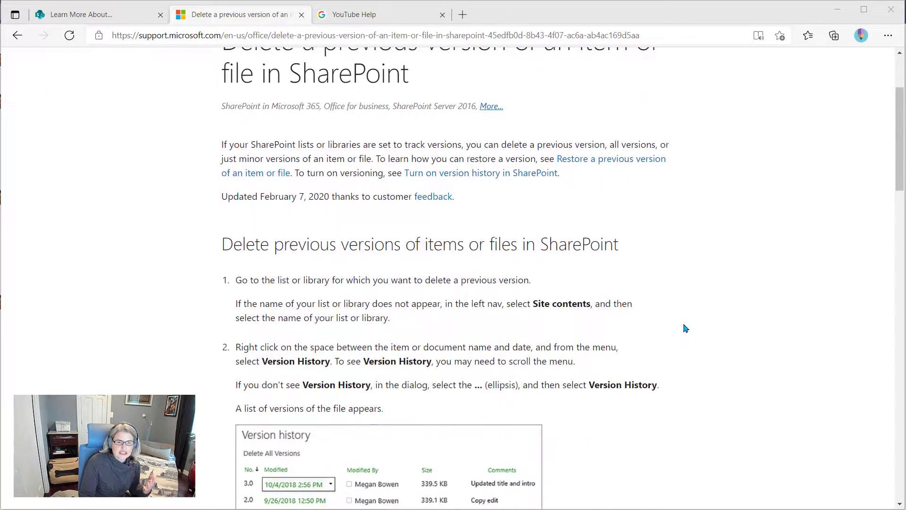
{"action": "scroll", "coordinate": [685, 328], "scroll_direction": "down", "scroll_amount": 8}
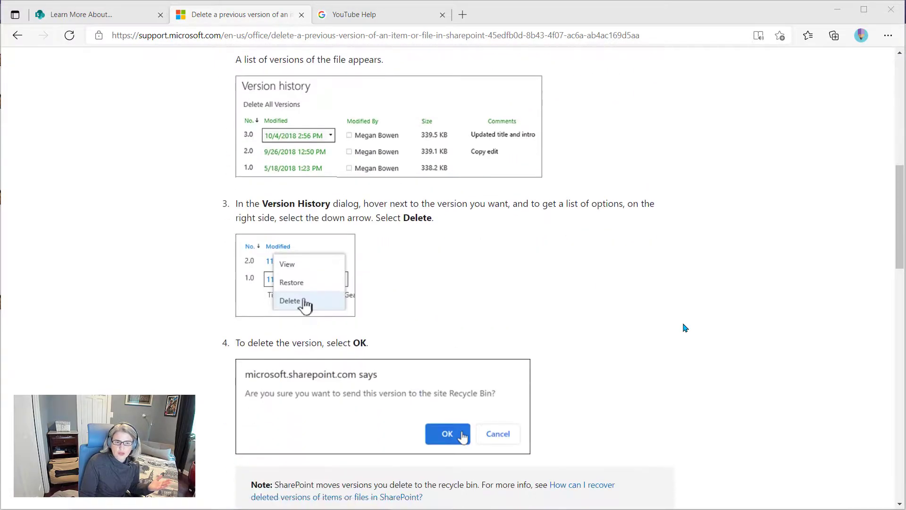
{"action": "scroll", "coordinate": [686, 328], "scroll_direction": "down", "scroll_amount": 3}
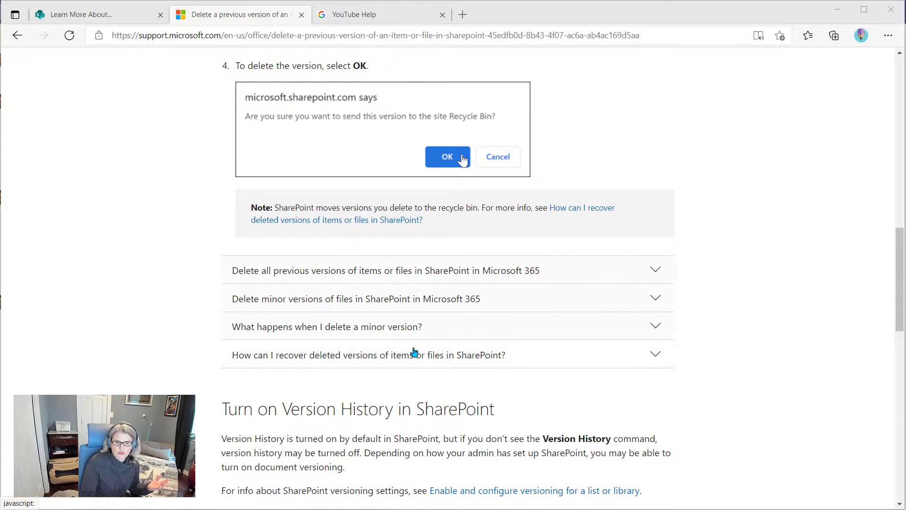
{"action": "left_click", "coordinate": [657, 271]}
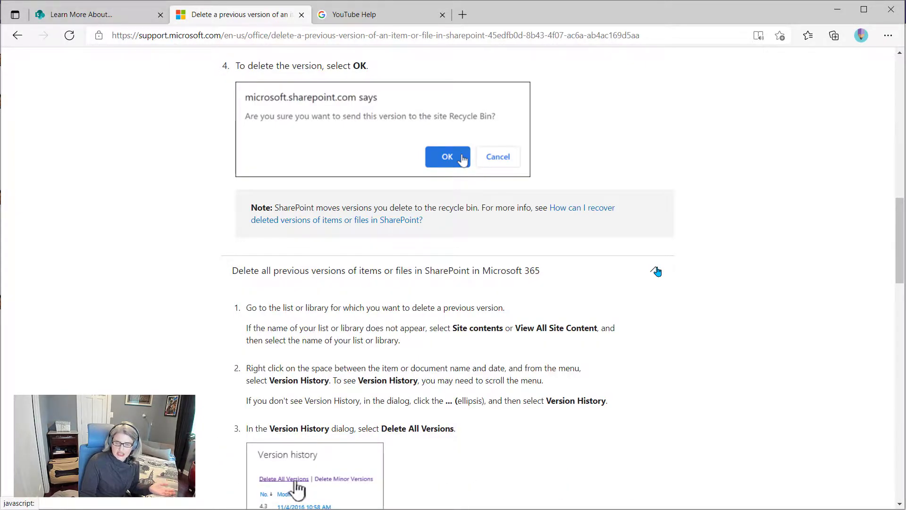
{"action": "left_click", "coordinate": [657, 271]}
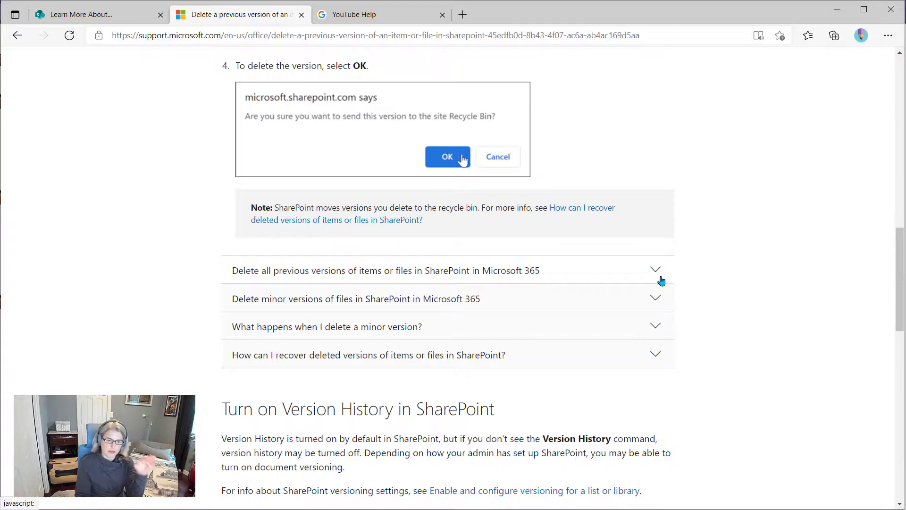
{"action": "left_click", "coordinate": [655, 300]}
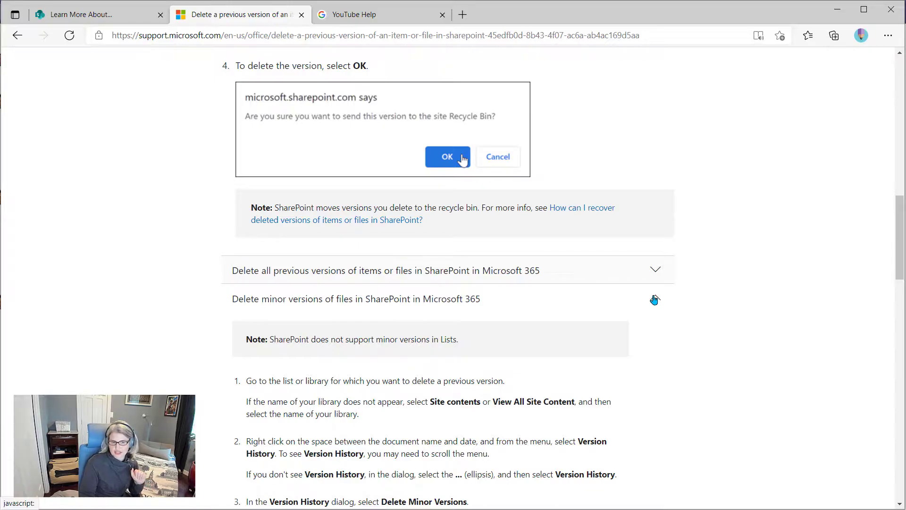
Step: On YouTube Help, preview 'Fix a problem', expand 'Supervised experience on YouTube', then return to Learn More About…
{"action": "left_click", "coordinate": [382, 22]}
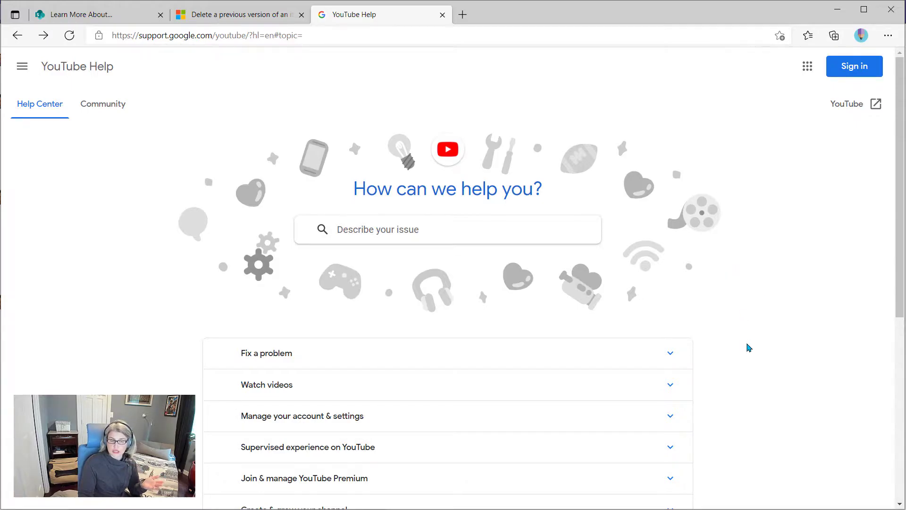
{"action": "scroll", "coordinate": [746, 344], "scroll_direction": "down", "scroll_amount": 3}
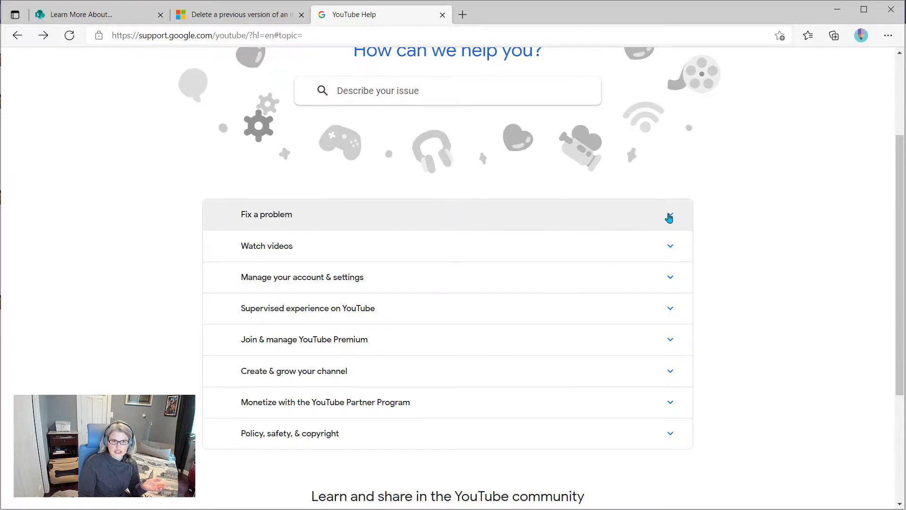
{"action": "left_click", "coordinate": [670, 217]}
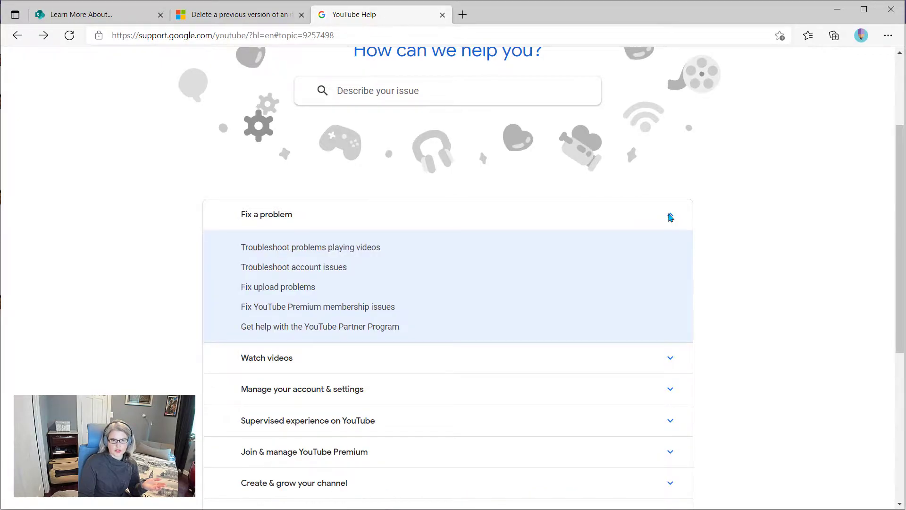
{"action": "left_click", "coordinate": [671, 217]}
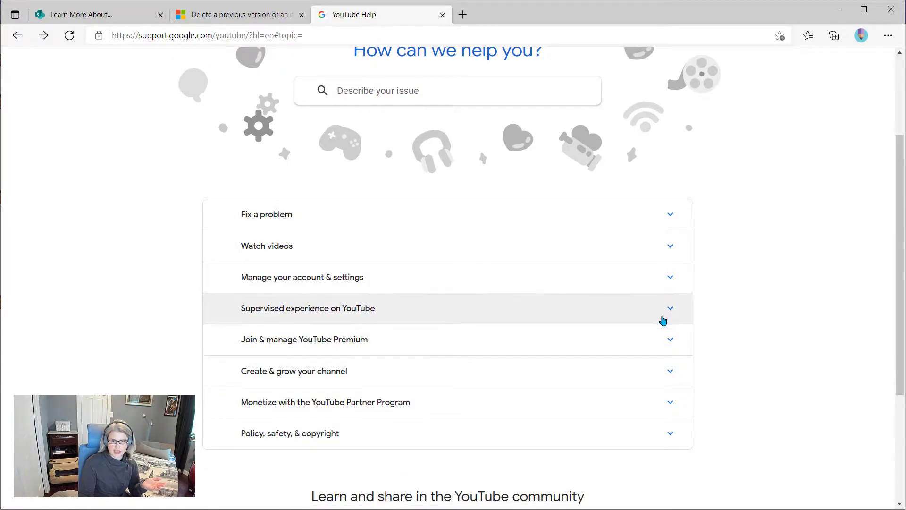
{"action": "left_click", "coordinate": [670, 309]}
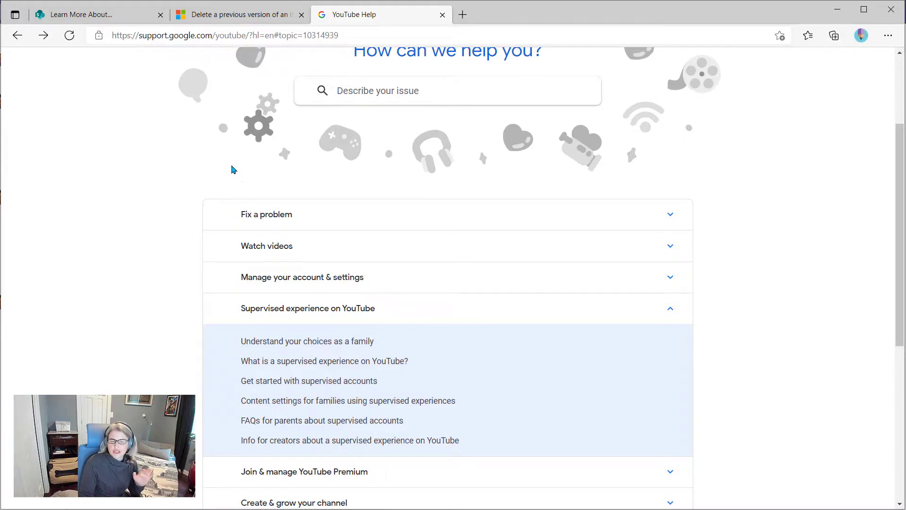
{"action": "left_click", "coordinate": [120, 17]}
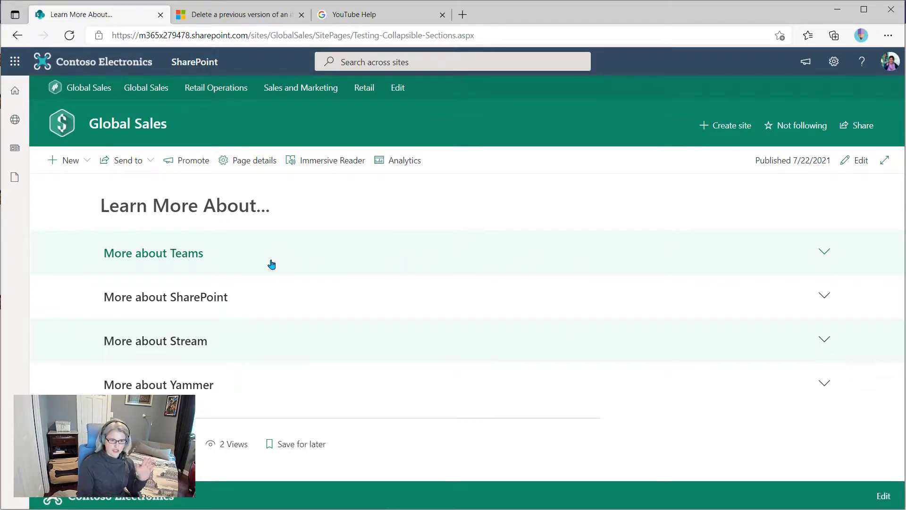
Step: Expand and collapse the More about Teams and More about Stream sections
{"action": "left_click", "coordinate": [193, 256]}
{"action": "scroll", "coordinate": [494, 334], "scroll_direction": "down", "scroll_amount": 1}
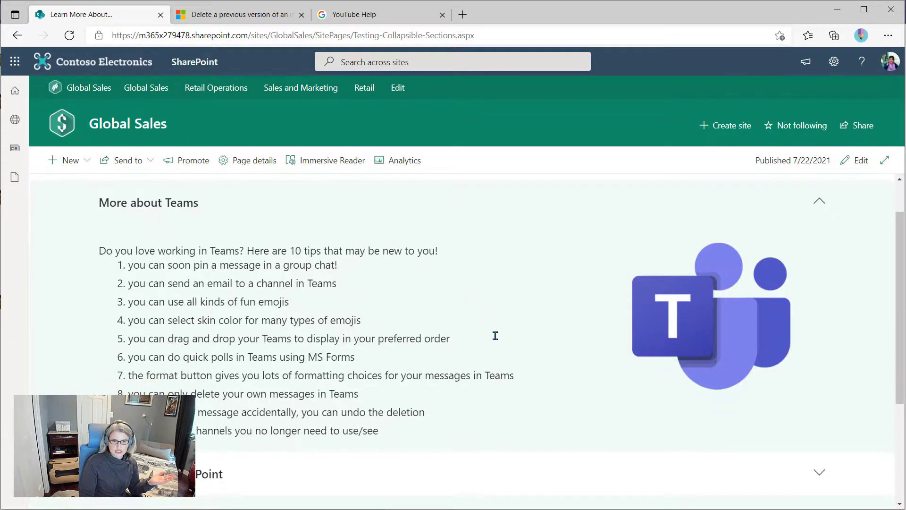
{"action": "scroll", "coordinate": [495, 336], "scroll_direction": "up", "scroll_amount": 1}
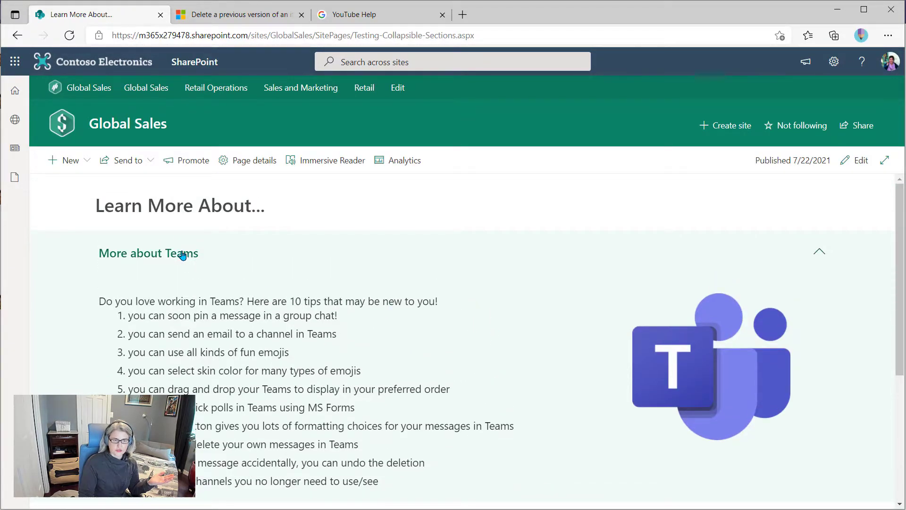
{"action": "left_click", "coordinate": [183, 255]}
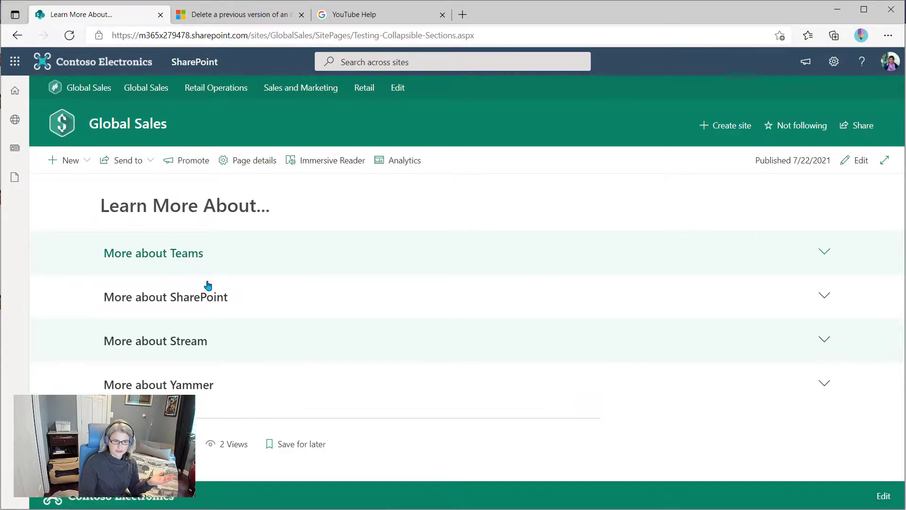
{"action": "left_click", "coordinate": [189, 344]}
{"action": "scroll", "coordinate": [476, 318], "scroll_direction": "down", "scroll_amount": 2}
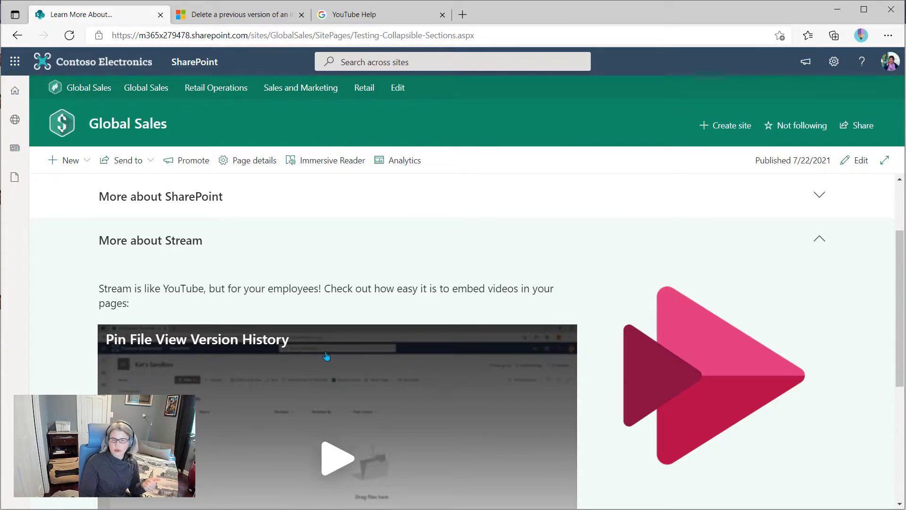
{"action": "left_click", "coordinate": [205, 242]}
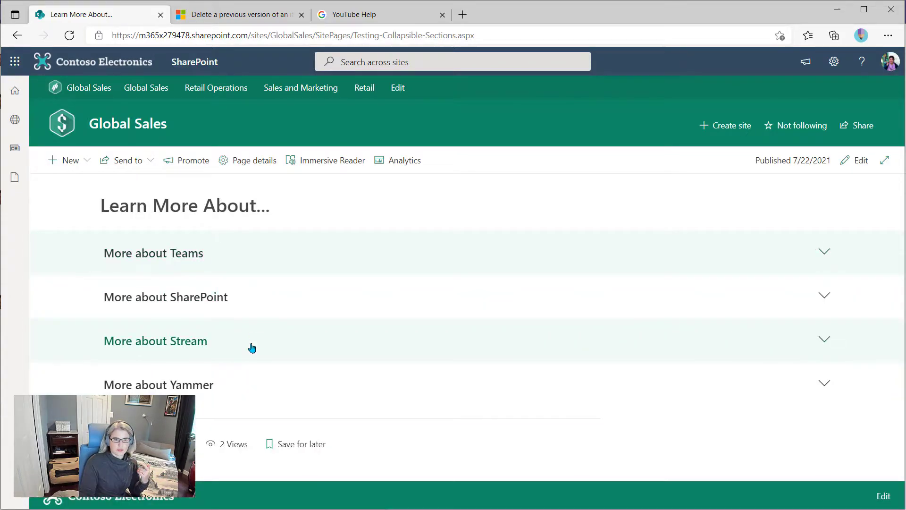
Step: Expand the More about Yammer section, look through it, and collapse it again
{"action": "left_click", "coordinate": [203, 383]}
{"action": "scroll", "coordinate": [565, 376], "scroll_direction": "down", "scroll_amount": 4}
{"action": "scroll", "coordinate": [564, 375], "scroll_direction": "down", "scroll_amount": 1}
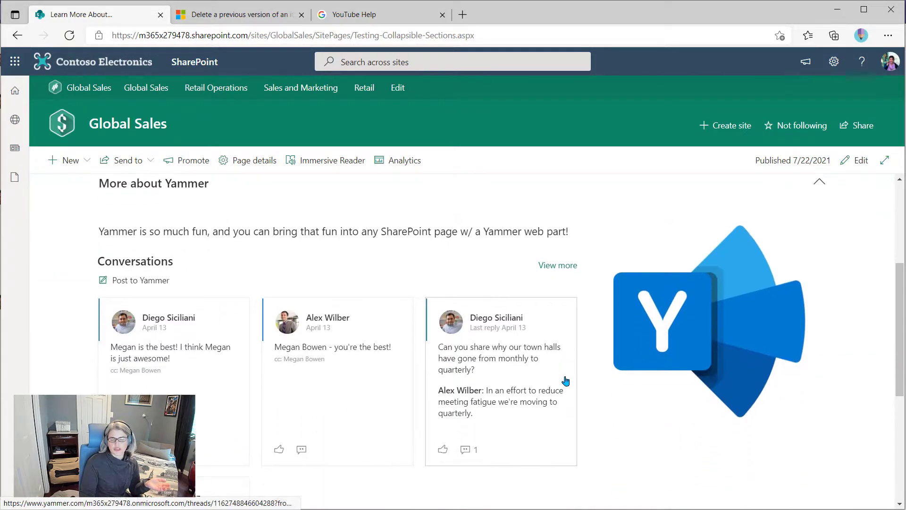
{"action": "scroll", "coordinate": [360, 337], "scroll_direction": "up", "scroll_amount": 1}
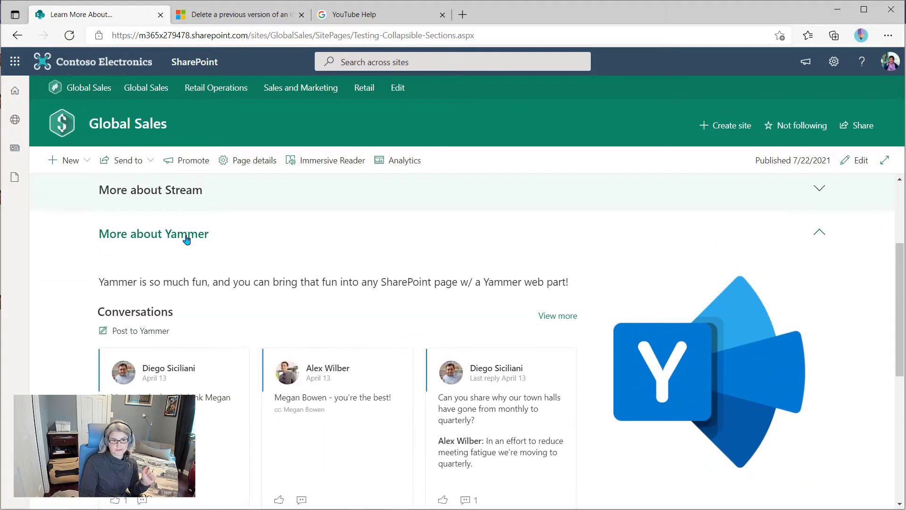
{"action": "left_click", "coordinate": [148, 235]}
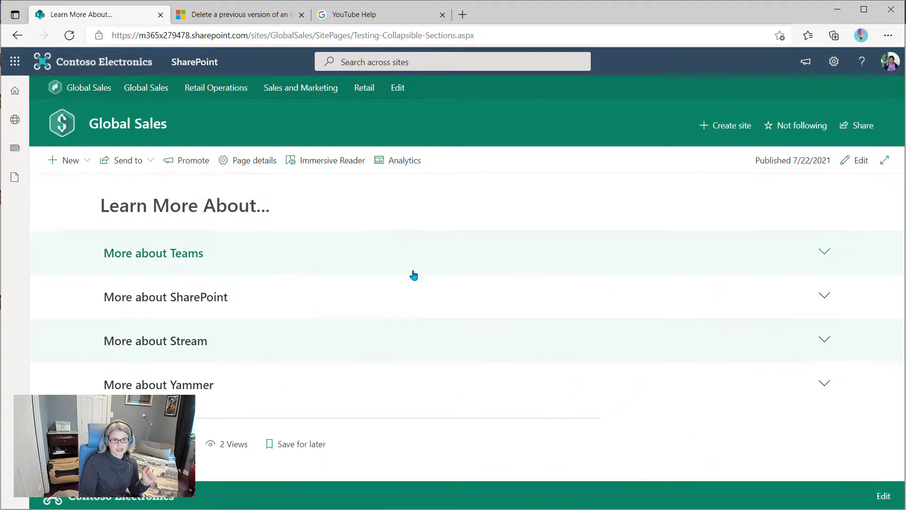
Step: Put the page in edit mode and add a one-column section above More about Teams
{"action": "left_click", "coordinate": [860, 162]}
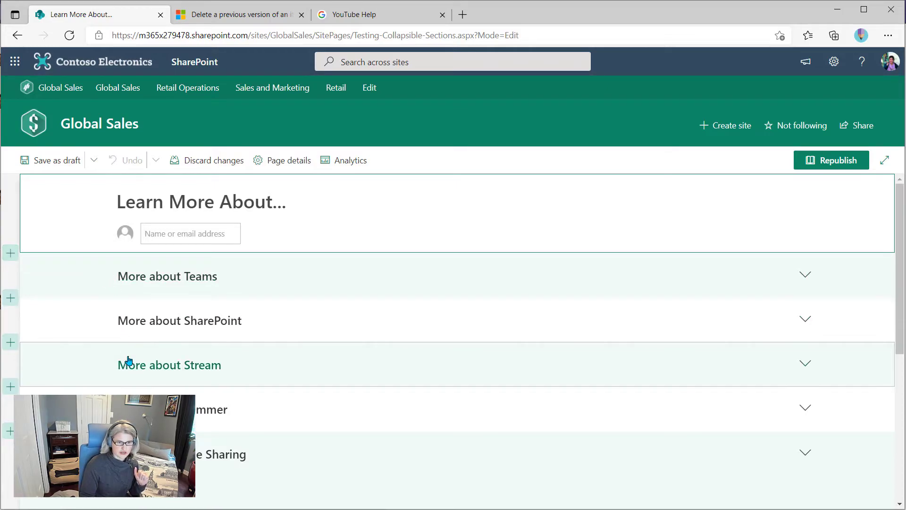
{"action": "left_click", "coordinate": [9, 255]}
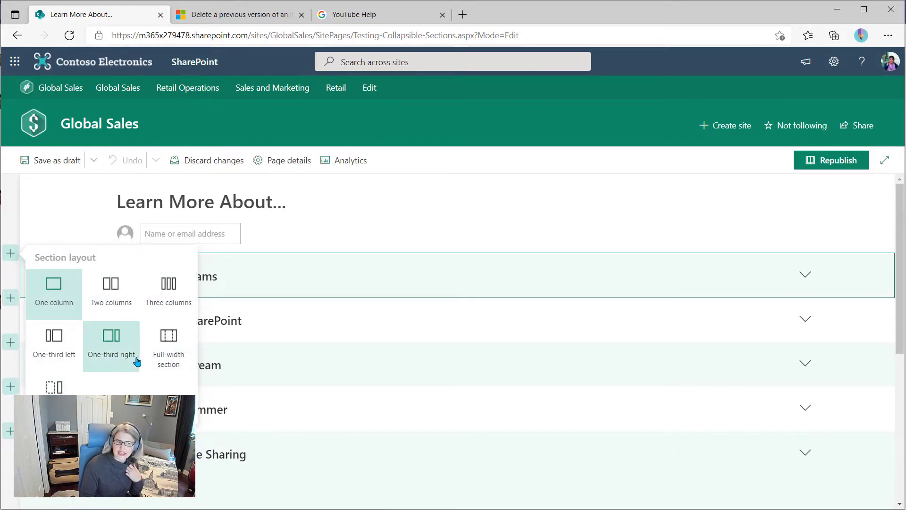
{"action": "left_click", "coordinate": [58, 294]}
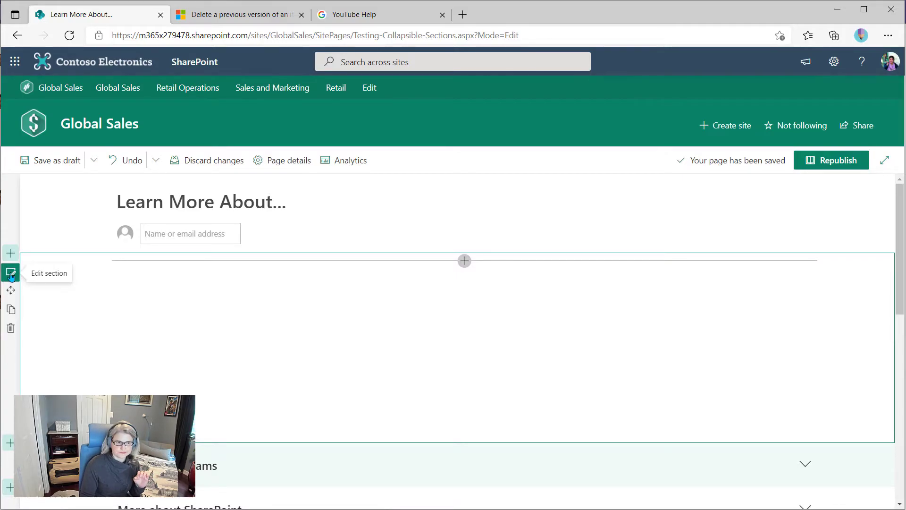
Step: Turn on 'Make this section collapsible' for the new section and set its display name to 'Intro'
{"action": "left_click", "coordinate": [11, 276]}
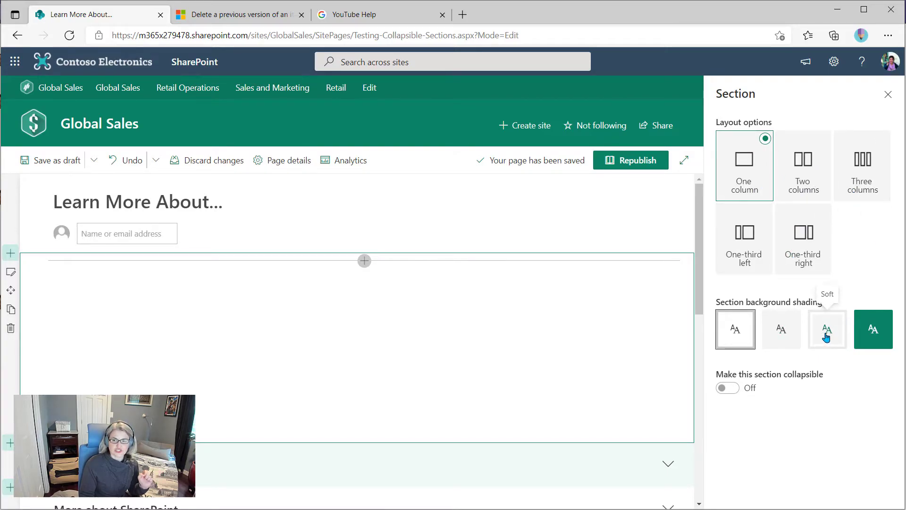
{"action": "left_click", "coordinate": [735, 392]}
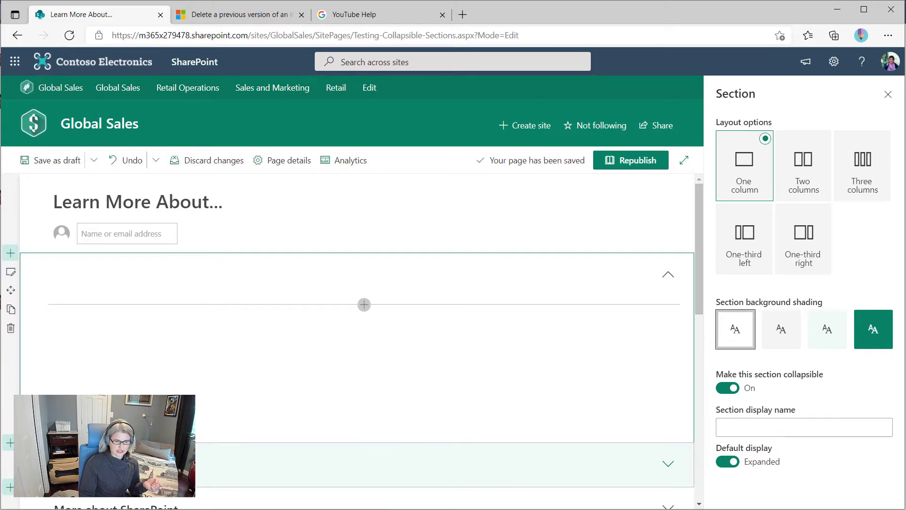
{"action": "scroll", "coordinate": [357, 330], "scroll_direction": "down", "scroll_amount": 2}
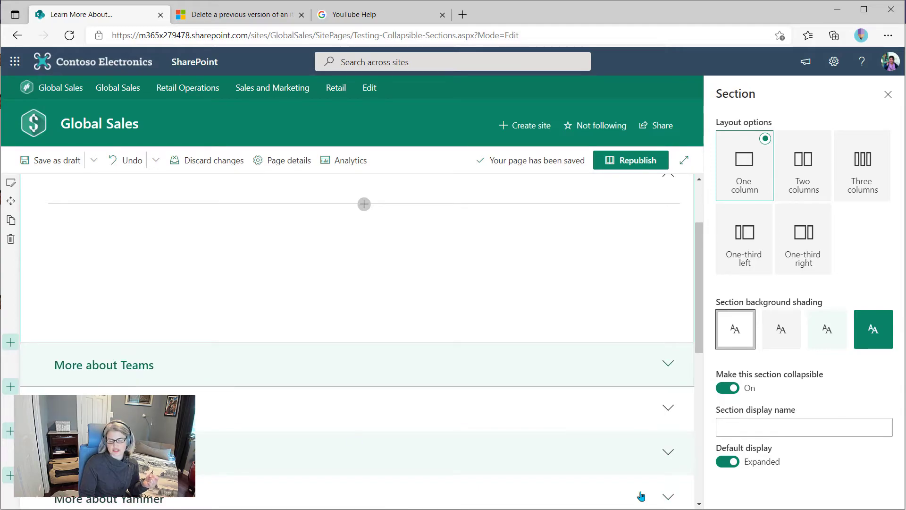
{"action": "left_click", "coordinate": [747, 428]}
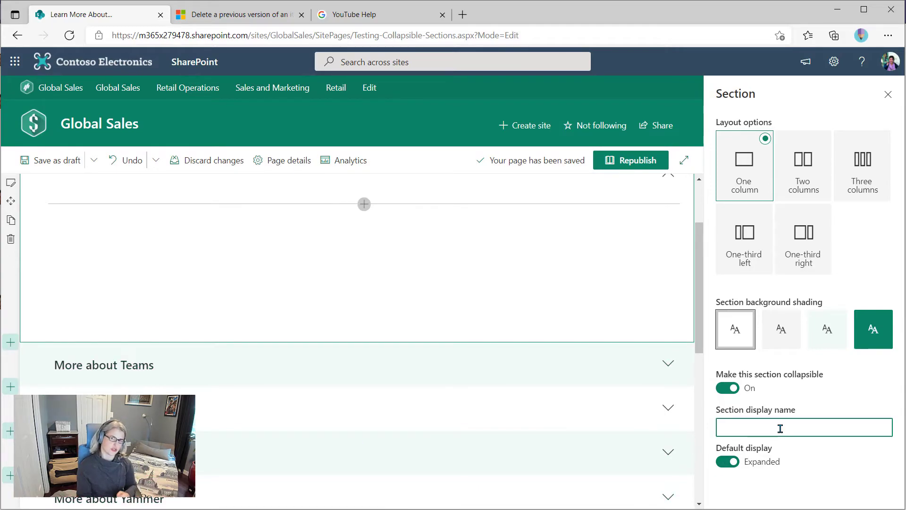
{"action": "type", "text": "Intro"}
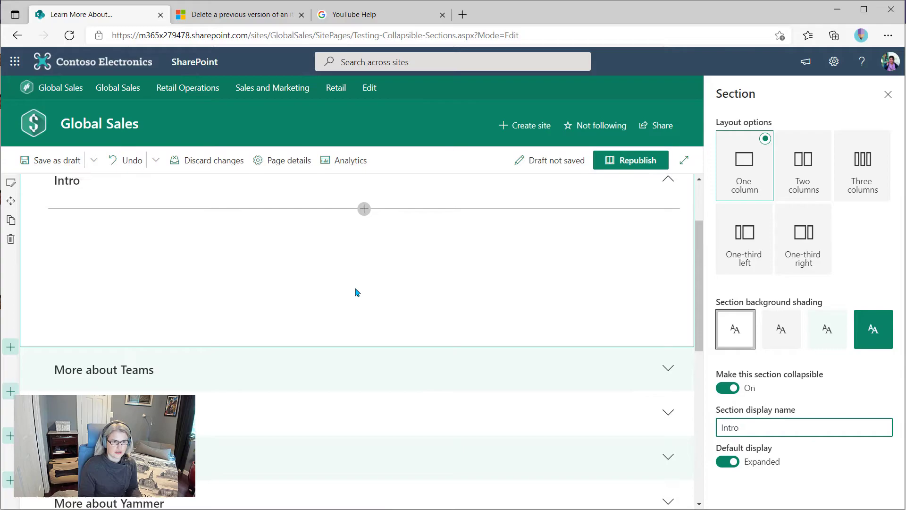
{"action": "scroll", "coordinate": [146, 253], "scroll_direction": "up", "scroll_amount": 1}
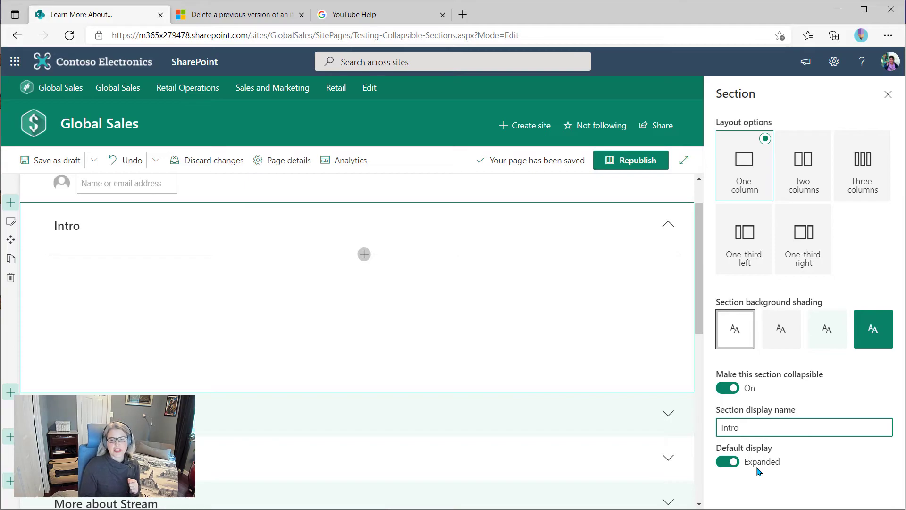
Step: Set the Intro section's default display to Collapsed and add a Text block: 'This is the intro to this page. :)'
{"action": "left_click", "coordinate": [726, 462]}
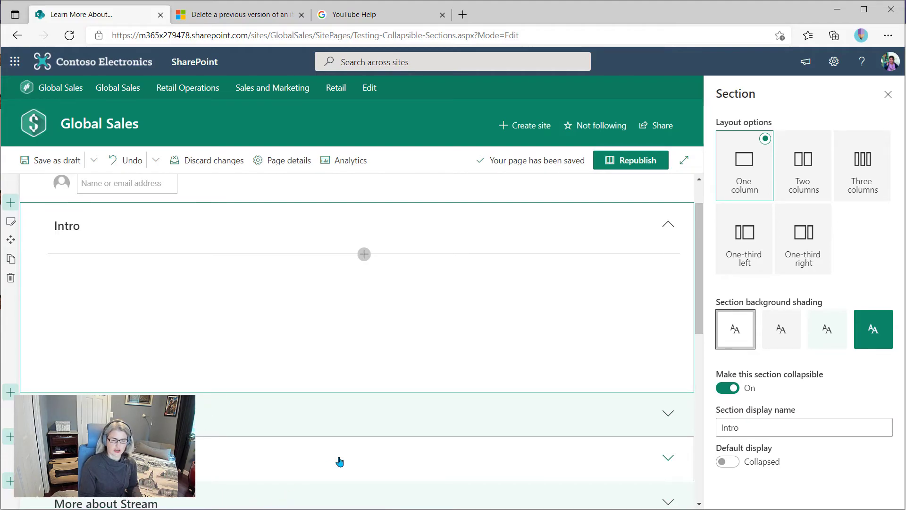
{"action": "left_click", "coordinate": [365, 255]}
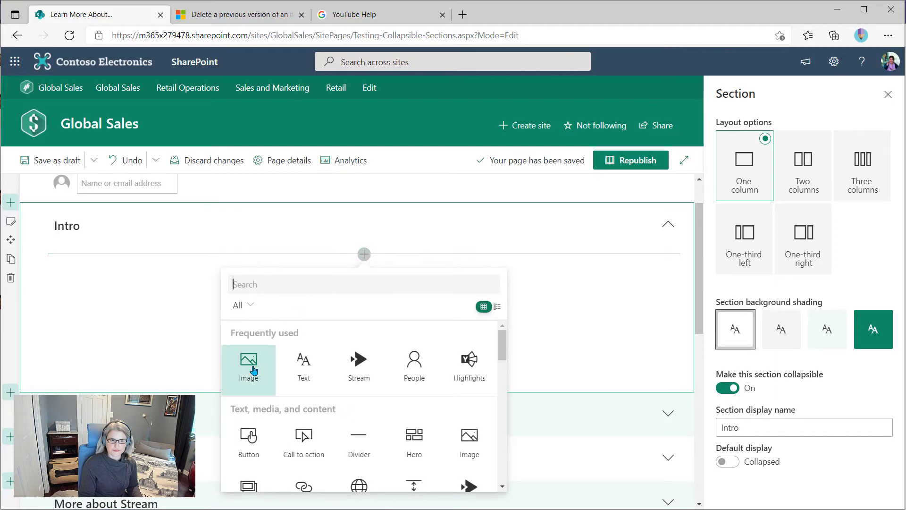
{"action": "scroll", "coordinate": [403, 421], "scroll_direction": "down", "scroll_amount": 3}
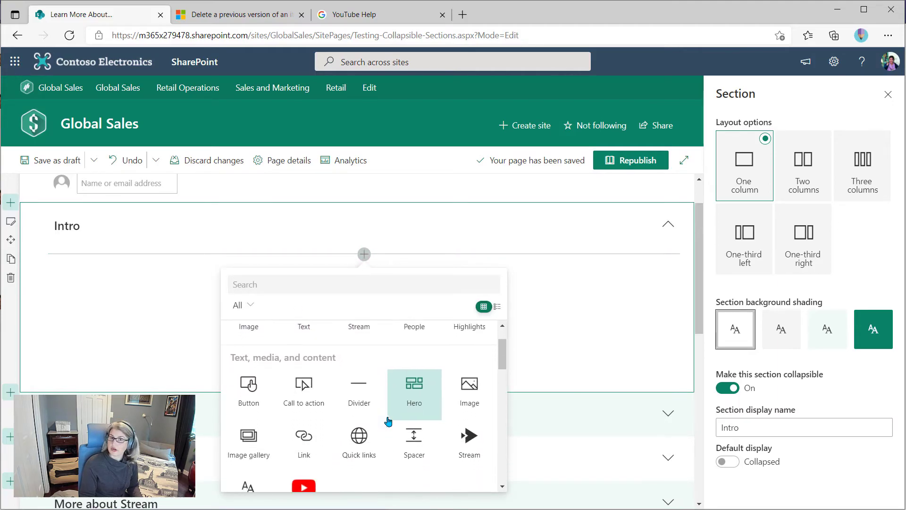
{"action": "scroll", "coordinate": [311, 385], "scroll_direction": "up", "scroll_amount": 3}
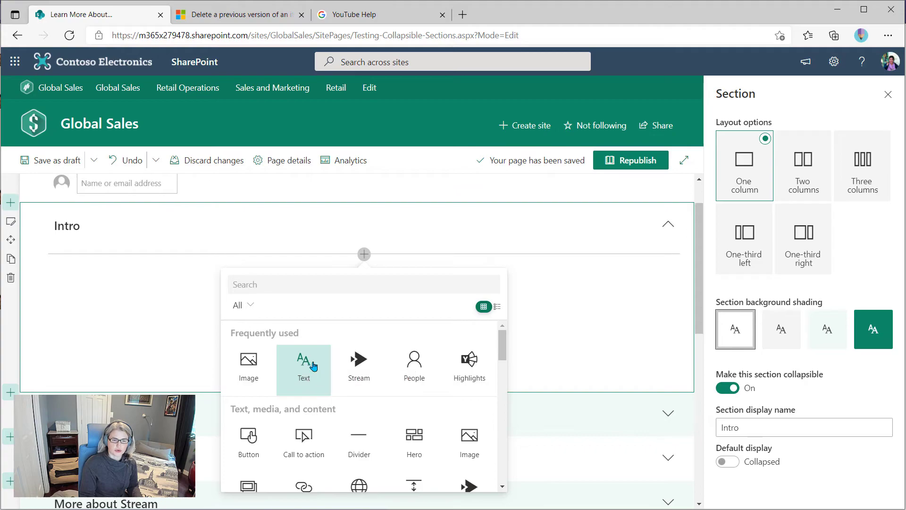
{"action": "left_click", "coordinate": [305, 368]}
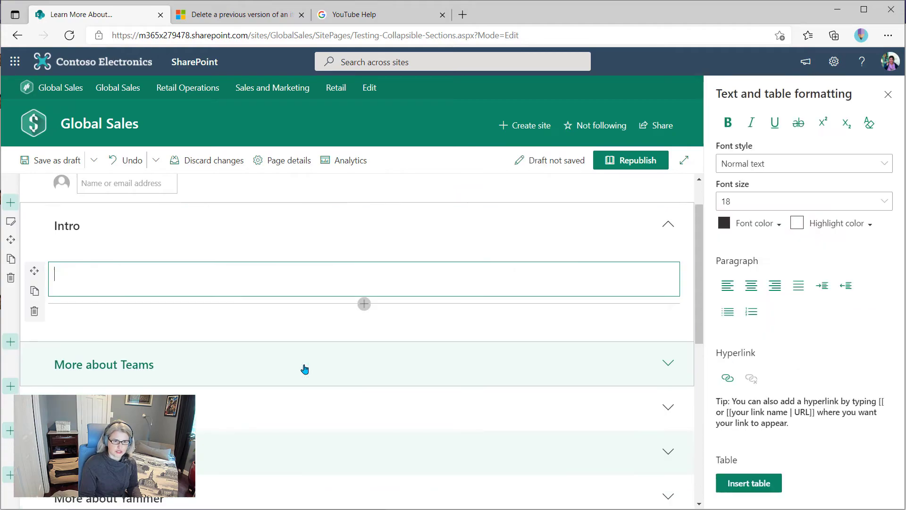
{"action": "type", "text": "Thi"}
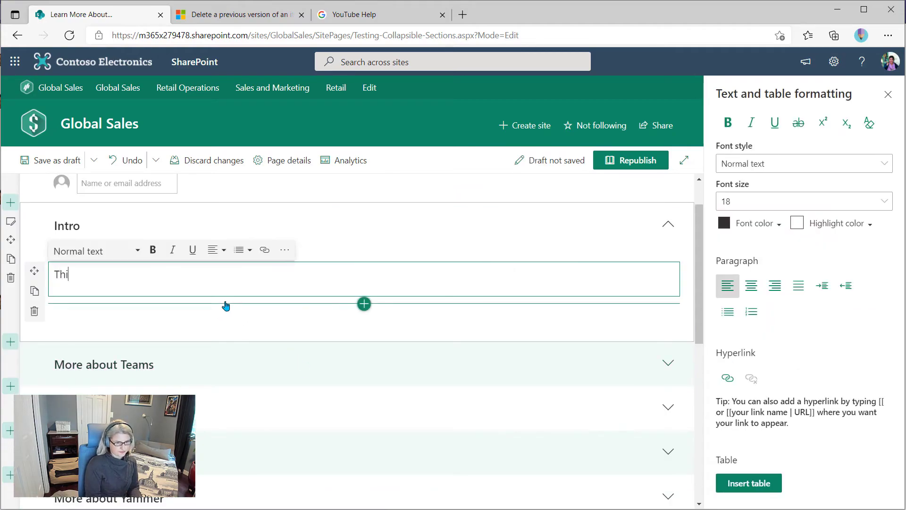
{"action": "type", "text": "s is the intro to"}
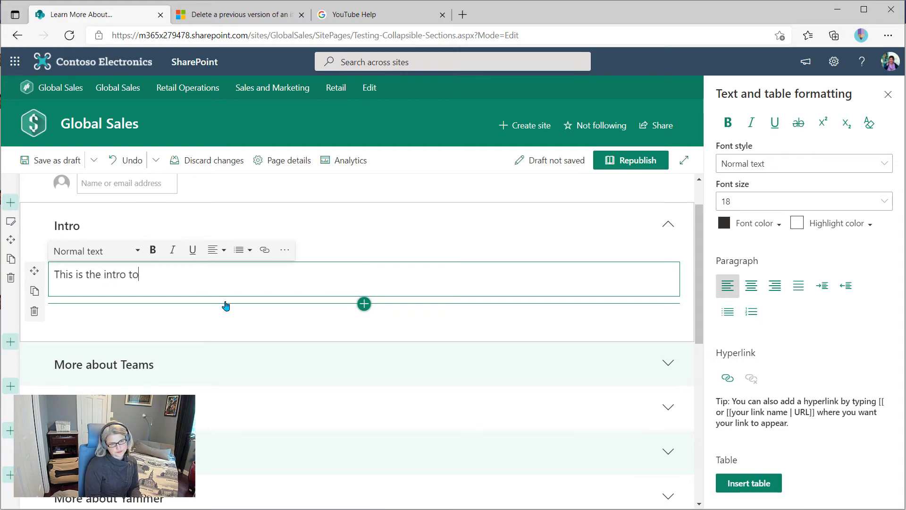
{"action": "type", "text": " this page."}
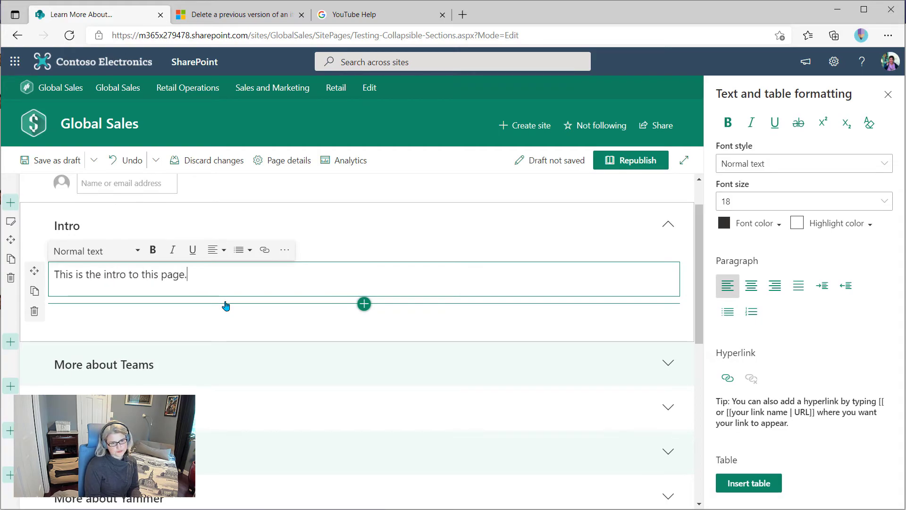
{"action": "type", "text": " :)"}
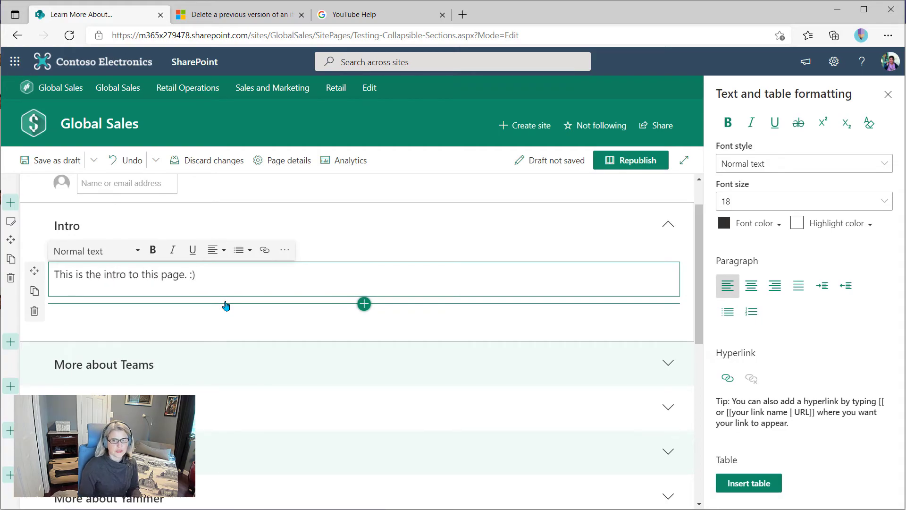
Step: Republish the page and check that the Intro section expands and collapses
{"action": "left_click", "coordinate": [629, 163]}
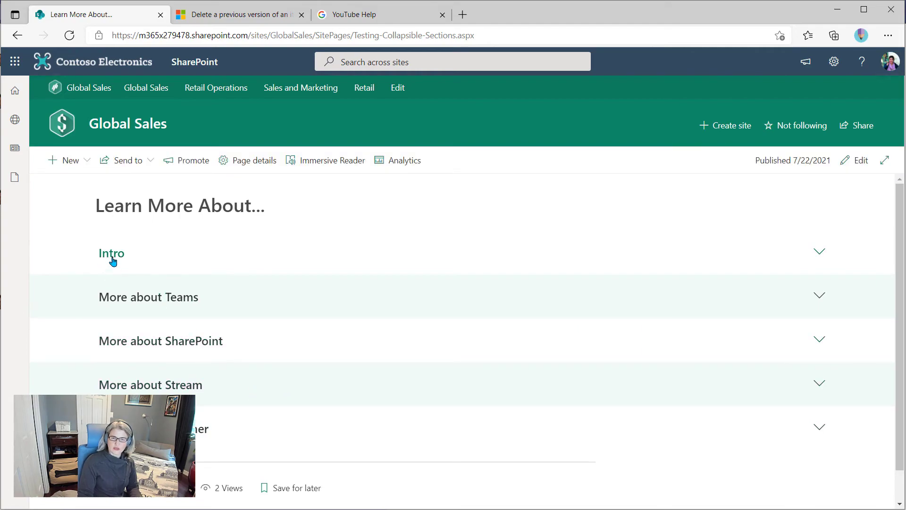
{"action": "left_click", "coordinate": [115, 255]}
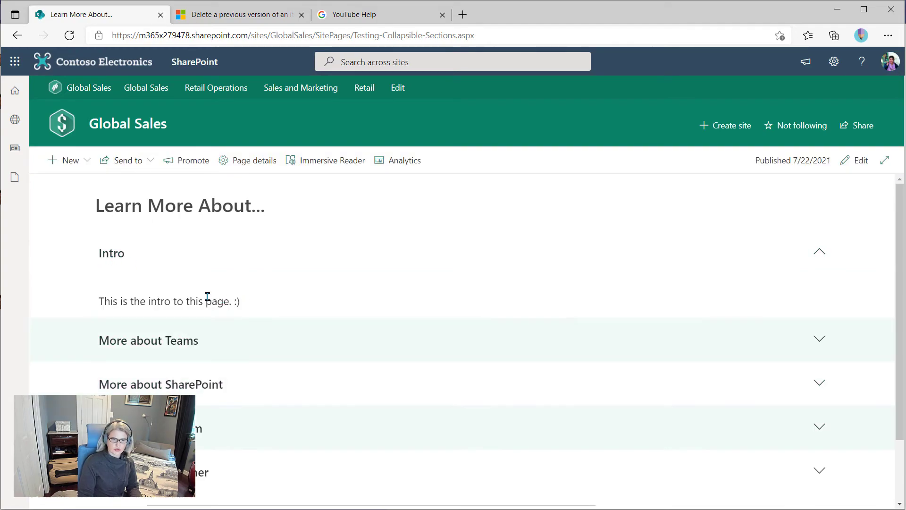
{"action": "left_click", "coordinate": [122, 256]}
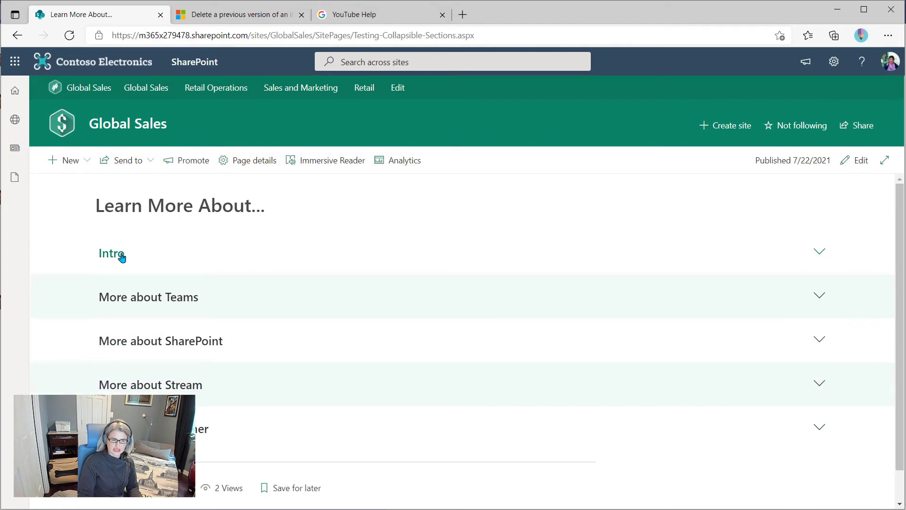
Step: Test-expand and collapse the Teams, SharePoint, Stream and Yammer sections on the published page
{"action": "left_click", "coordinate": [161, 301]}
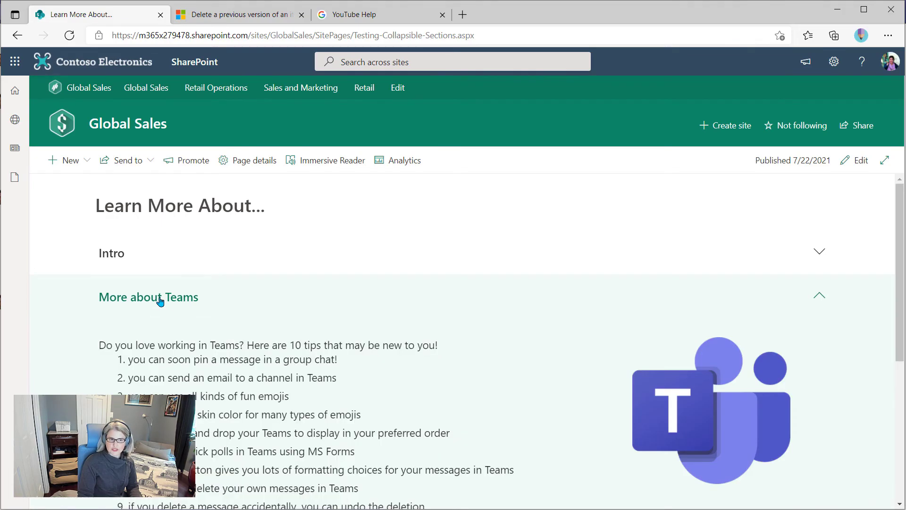
{"action": "left_click", "coordinate": [161, 301]}
{"action": "left_click", "coordinate": [159, 341]}
{"action": "scroll", "coordinate": [165, 340], "scroll_direction": "down", "scroll_amount": 3}
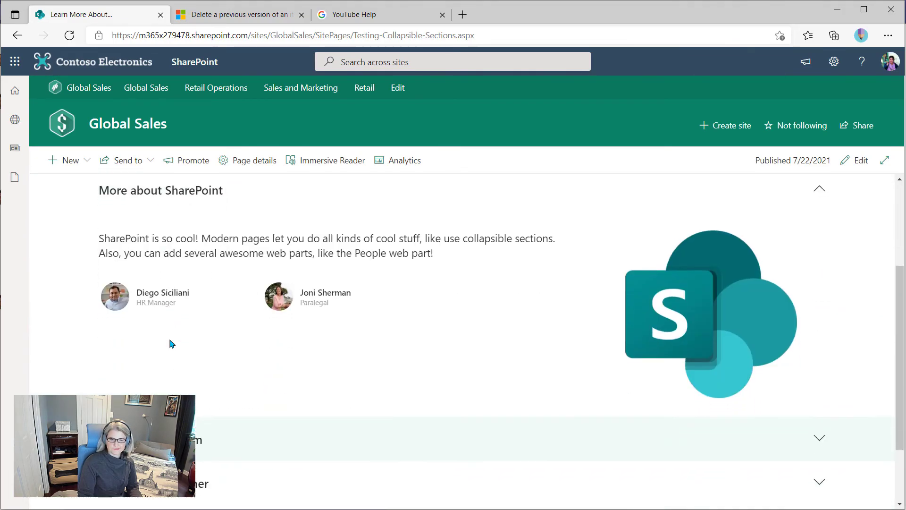
{"action": "scroll", "coordinate": [169, 341], "scroll_direction": "up", "scroll_amount": 3}
{"action": "left_click", "coordinate": [169, 341]}
{"action": "left_click", "coordinate": [177, 383]}
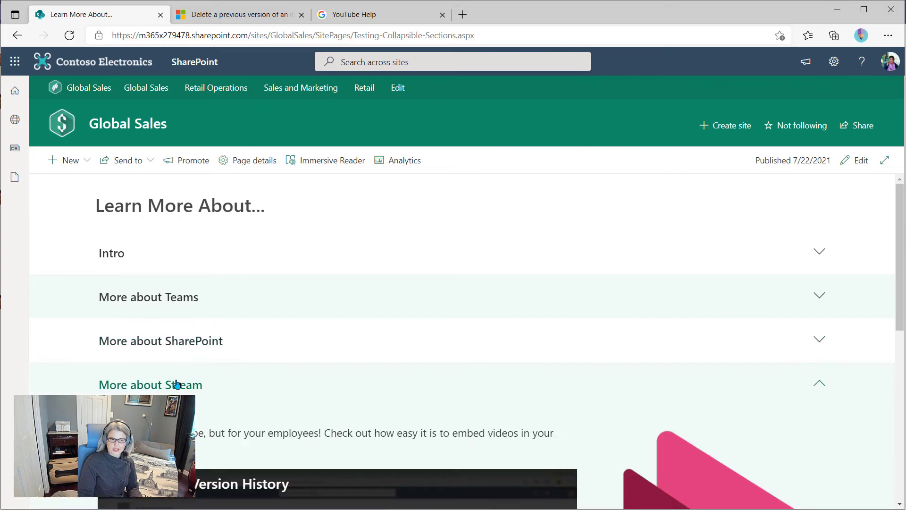
{"action": "left_click", "coordinate": [177, 383]}
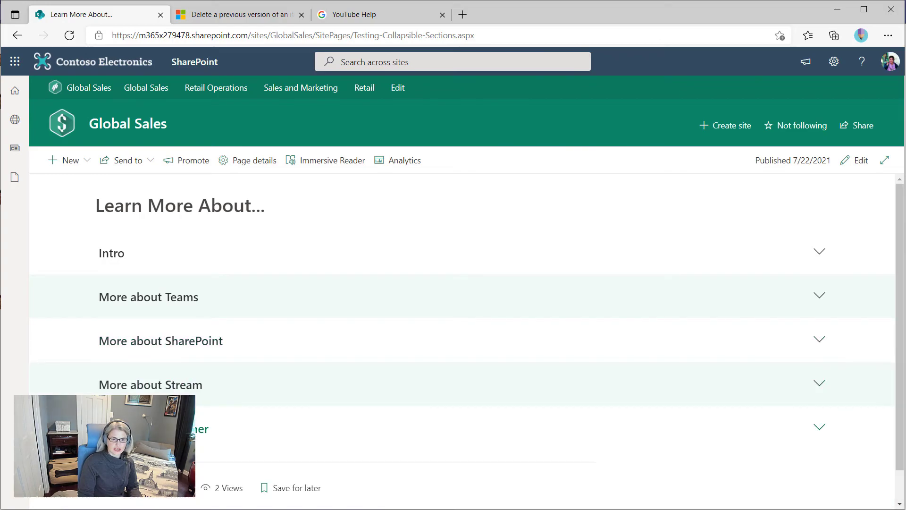
{"action": "left_click", "coordinate": [177, 429]}
{"action": "left_click", "coordinate": [177, 428]}
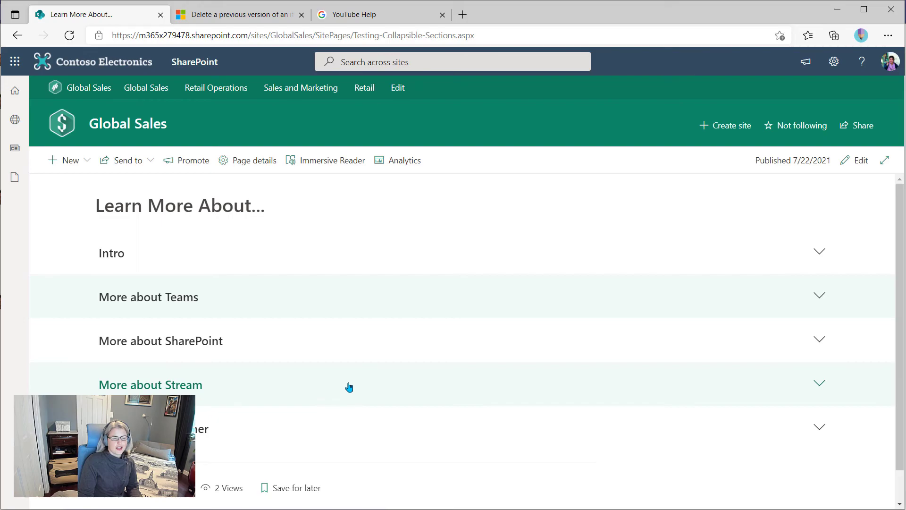